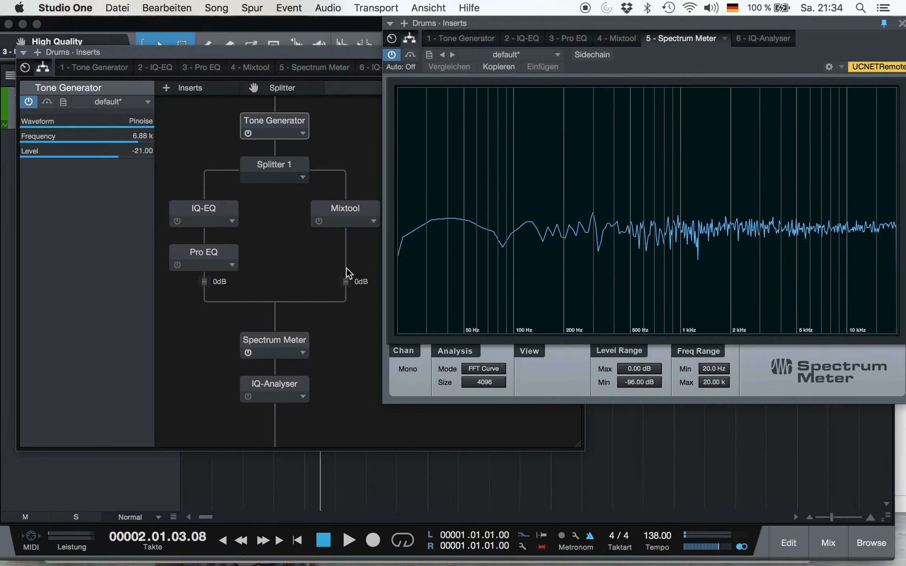
- Activate the Mixtool and the Pro EQ in the two splitter branches and open the Pro EQ
left_click(321, 226)
left_click(843, 232)
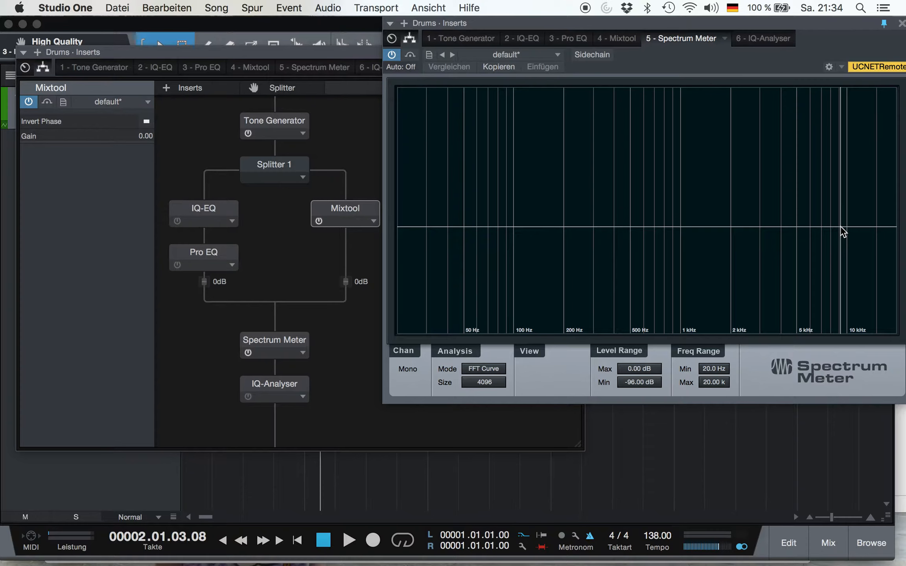
left_click(271, 281)
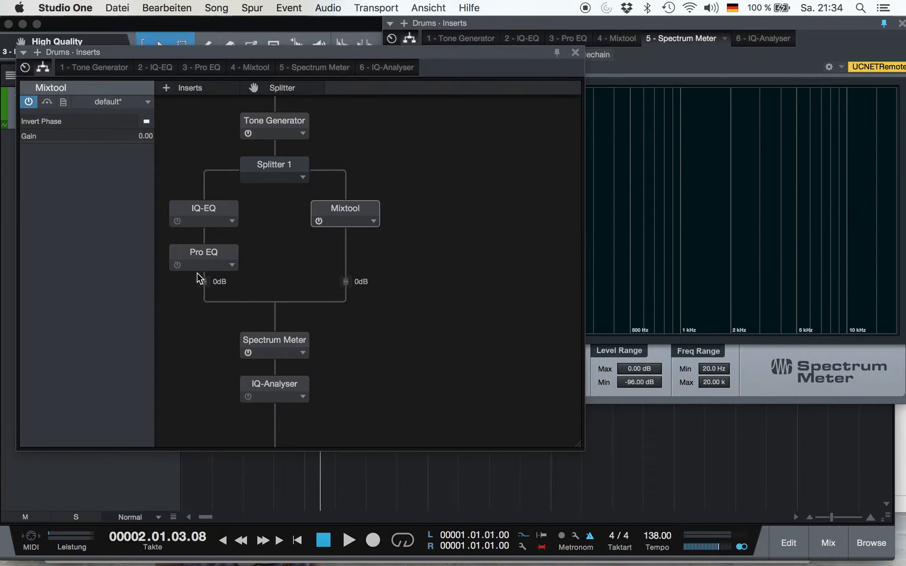
left_click(175, 266)
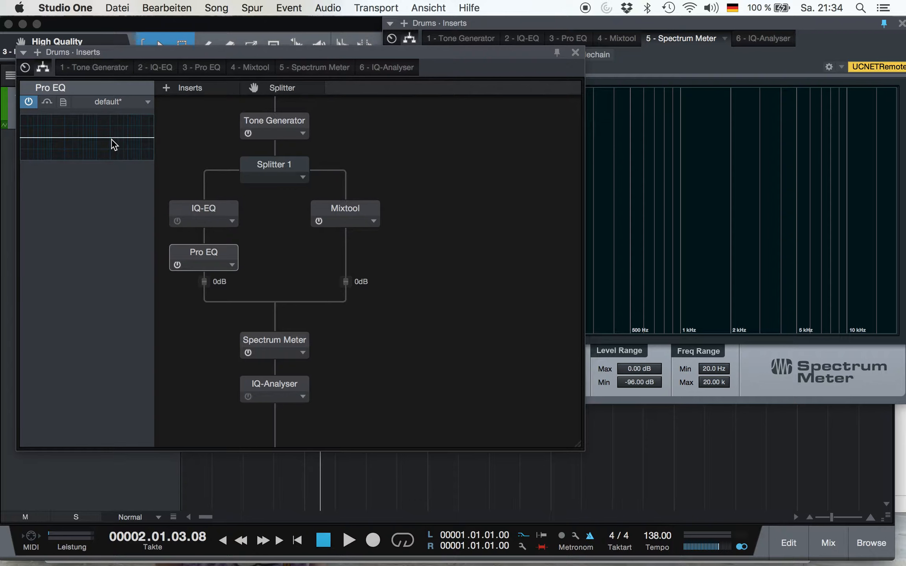
double_click(198, 253)
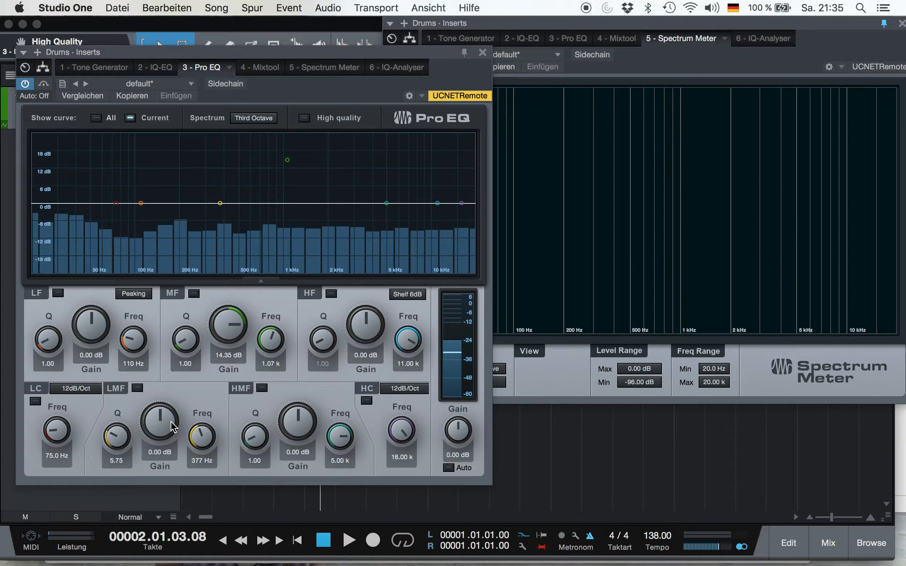
- Boost the Pro EQ's LMF band by about 12.5 dB with a Q of about 2.91 at about 296 Hz
left_click(158, 437)
left_click_drag(157, 434, 155, 393)
mouse_move(117, 436)
left_mouse_down()
mouse_move(112, 462)
mouse_move(116, 429)
left_mouse_up()
left_click(202, 440)
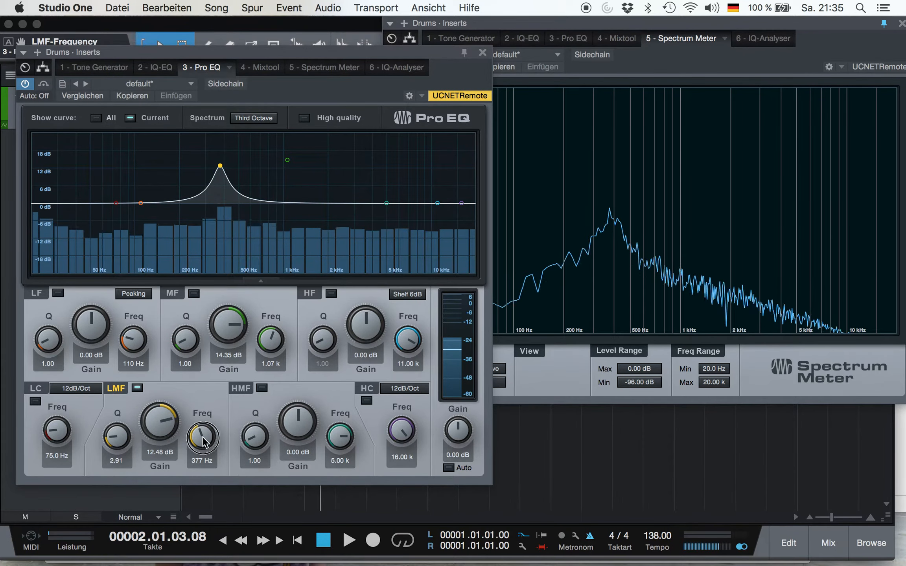
mouse_move(202, 441)
left_mouse_down()
mouse_move(210, 403)
mouse_move(205, 463)
mouse_move(210, 450)
left_mouse_up()
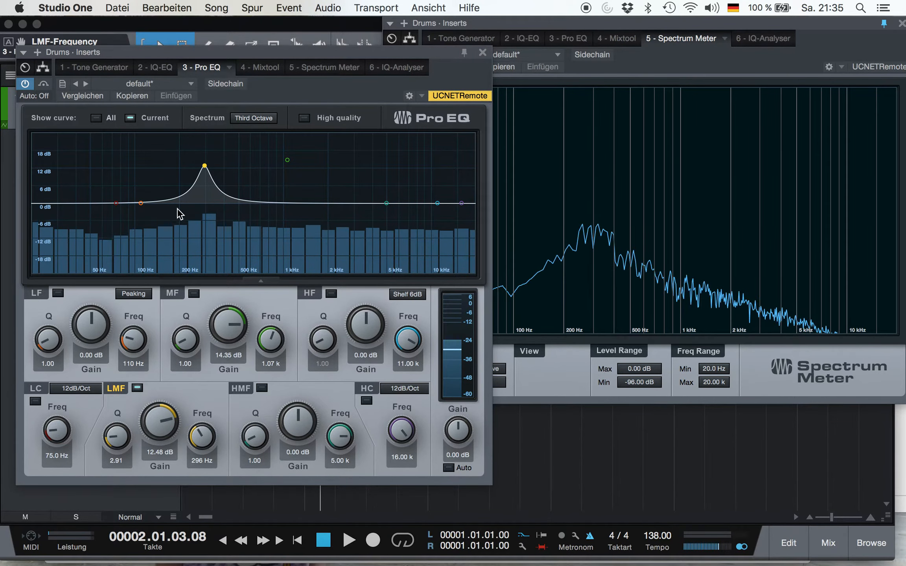
- Enable the Pro EQ's High quality mode and move the LMF band to about 206 Hz with about 12.24 dB gain
left_click(305, 118)
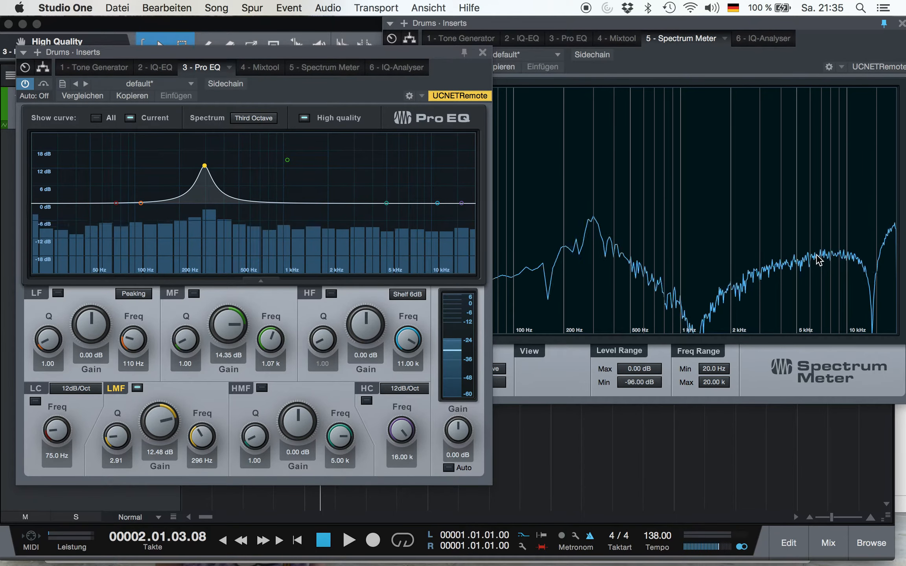
left_click(152, 433)
left_click_drag(152, 433, 162, 464)
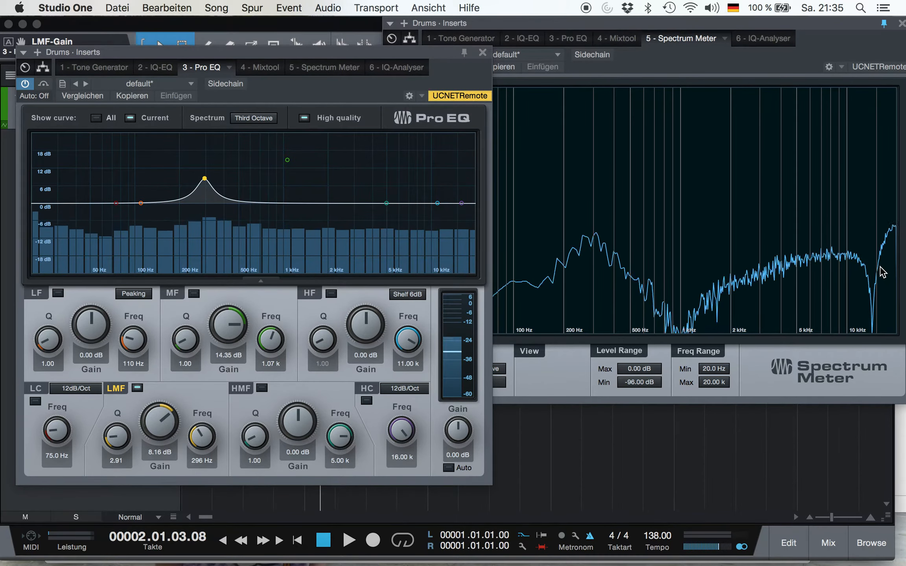
left_click_drag(203, 183, 182, 169)
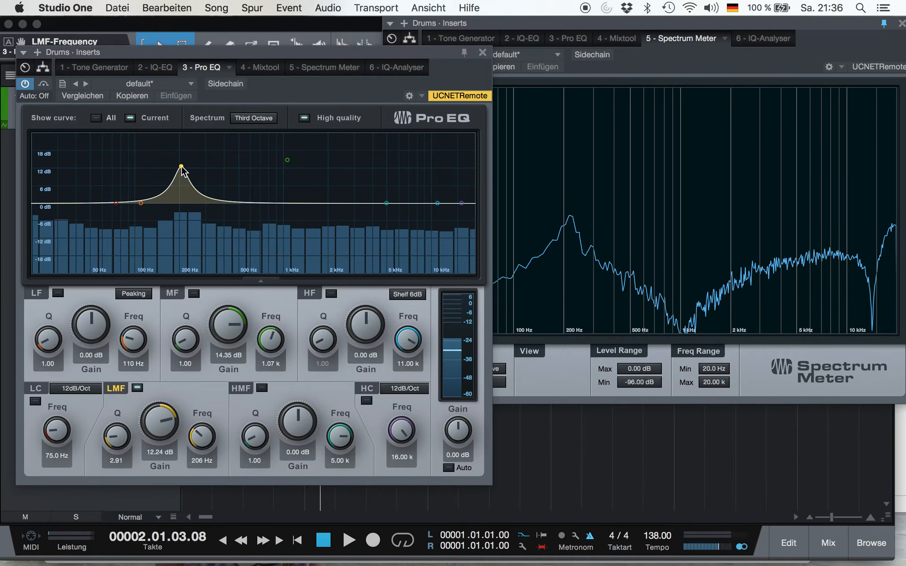
- Bypass the Pro EQ and open the IQ-EQ from the same splitter branch
left_click(26, 84)
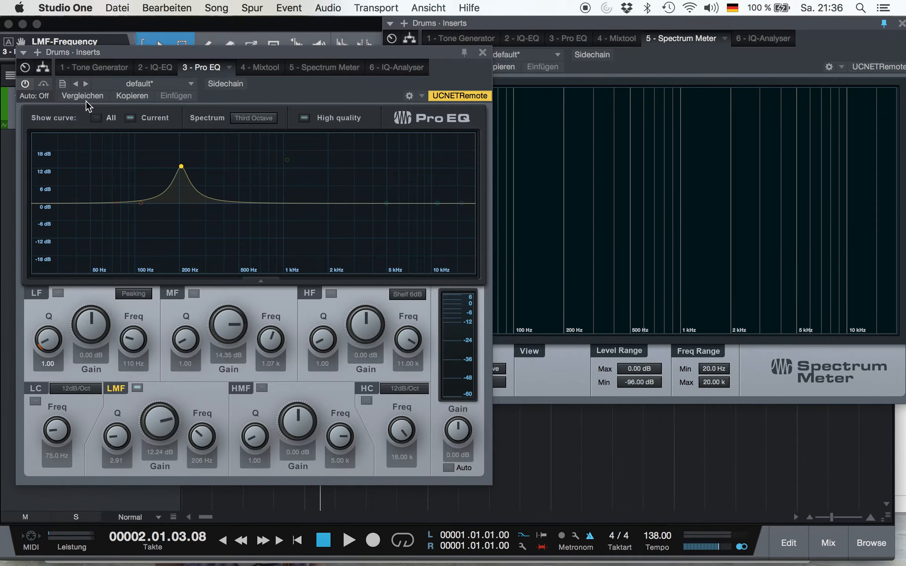
left_click(42, 67)
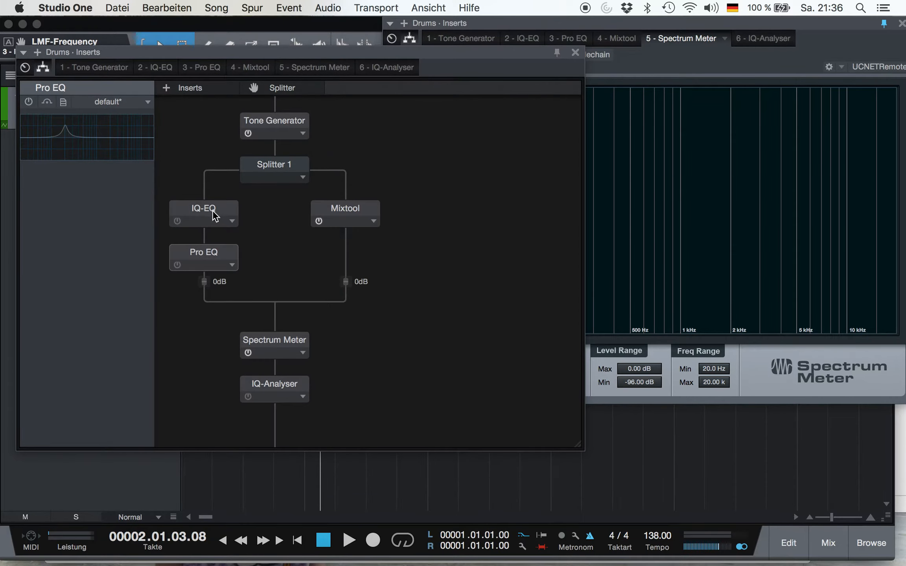
left_click(192, 209)
double_click(192, 208)
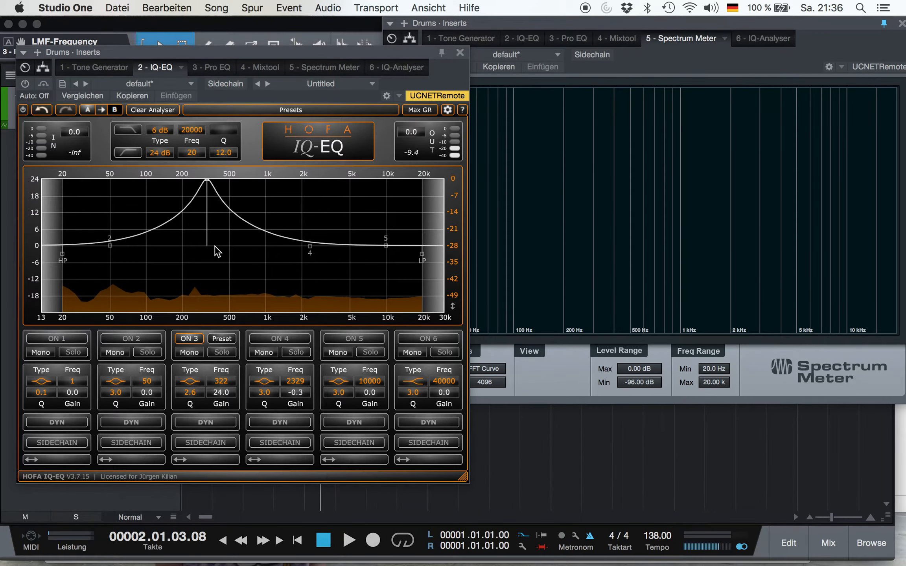
- Activate the IQ-EQ with band 3 switched off for a null check, and switch band 3 back on
left_click(199, 340)
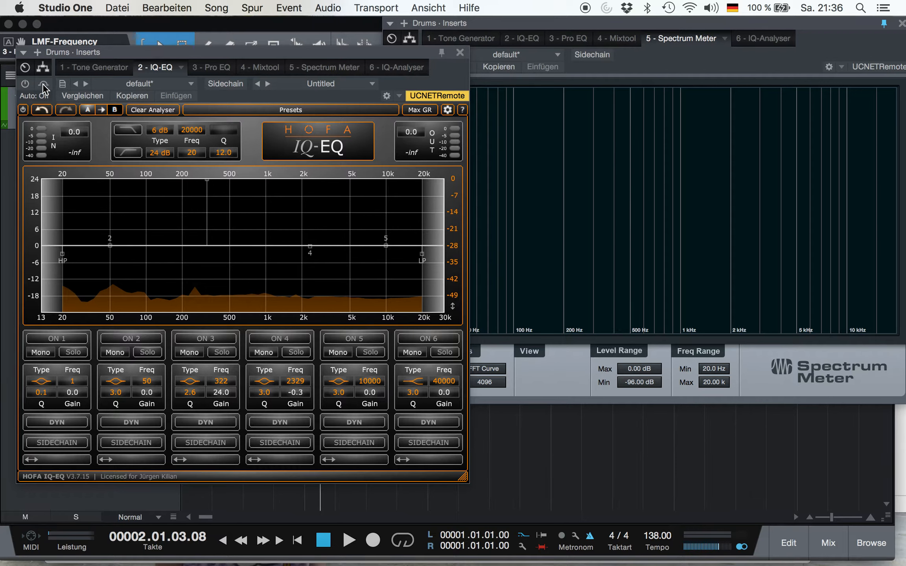
left_click(25, 83)
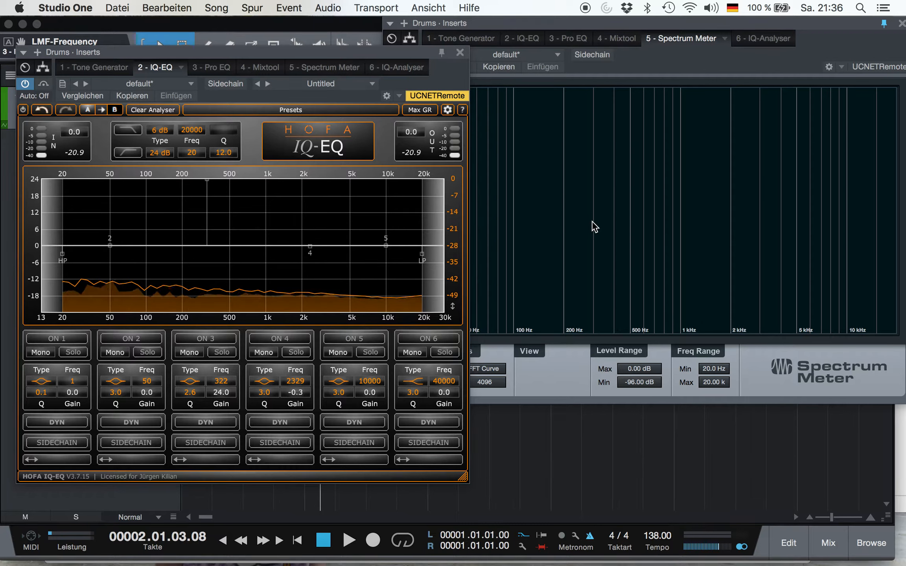
left_click(225, 339)
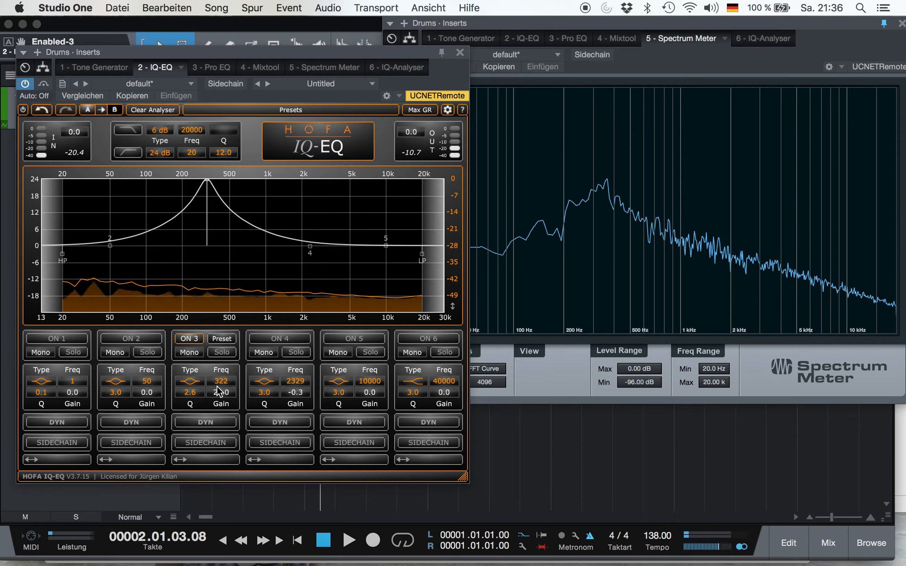
- Shift IQ-EQ band 3 to about 426 Hz and set its Q to about 9.7, trying a Q of 36 along the way
left_click_drag(222, 398, 237, 350)
left_click_drag(190, 393, 192, 318)
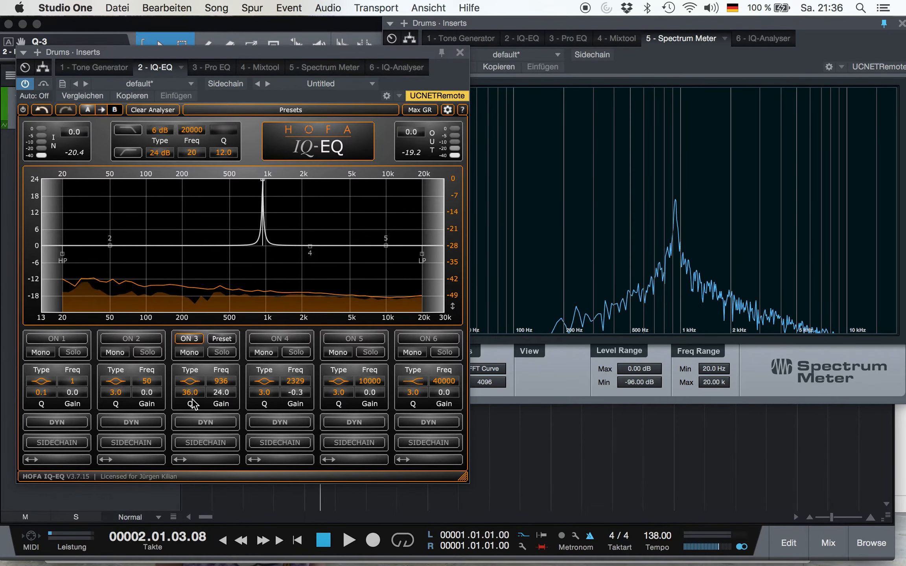
left_click_drag(217, 381, 228, 403)
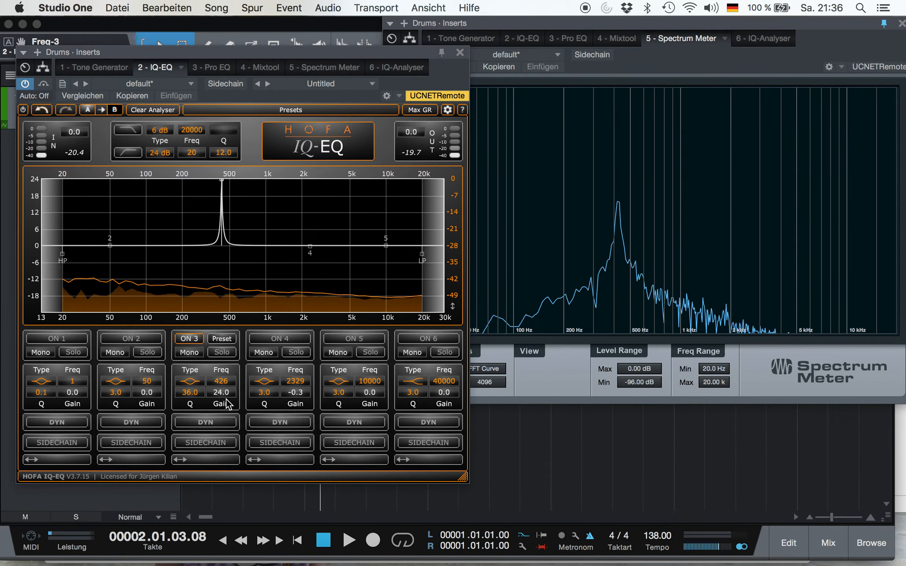
left_click_drag(192, 399, 193, 442)
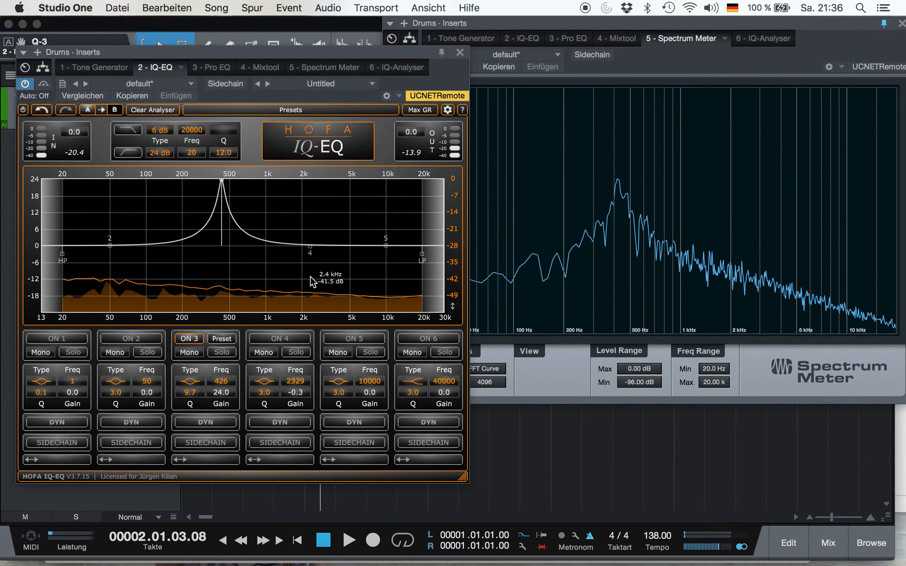
- Set the IQ-EQ's online oversampling to Live
left_click(447, 110)
mouse_move(519, 287)
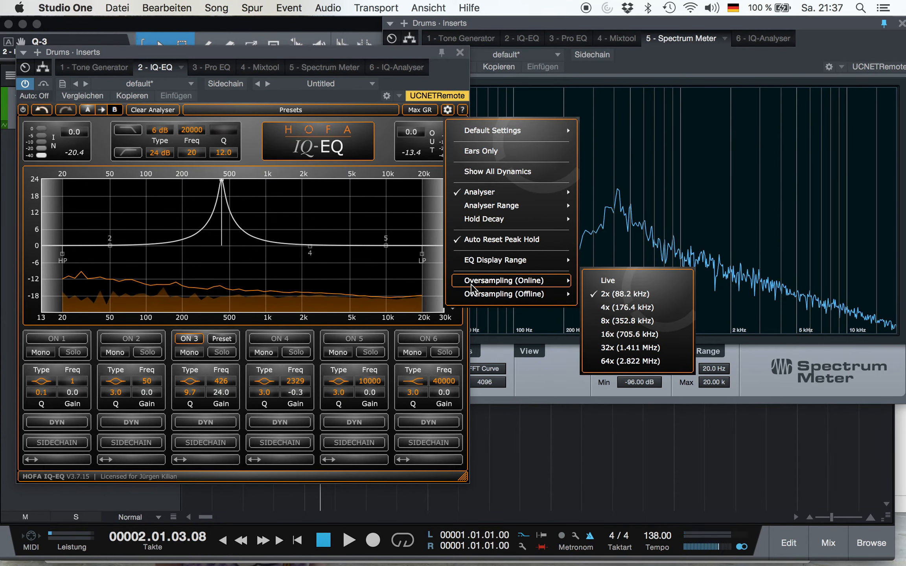
left_click(595, 280)
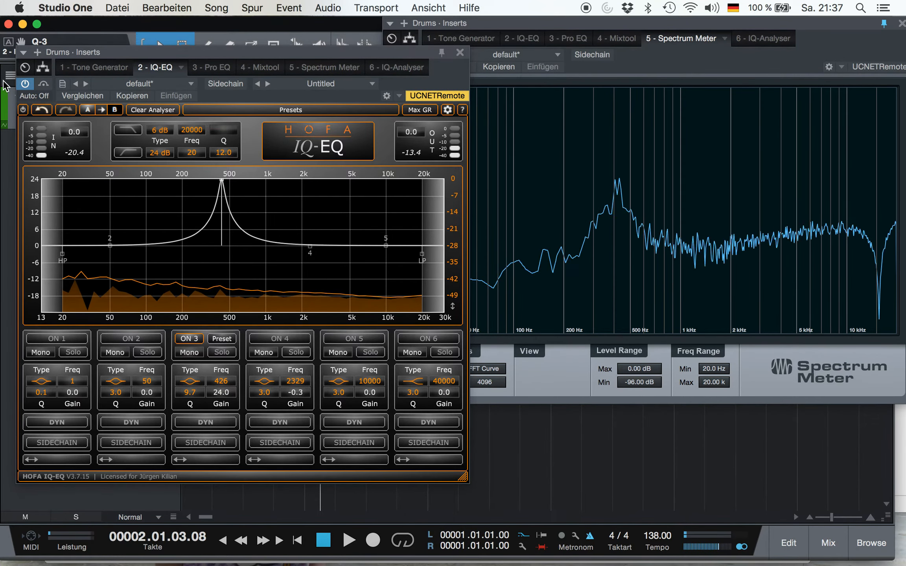
- Bypass the IQ-EQ and reopen and activate the Pro EQ
left_click(23, 81)
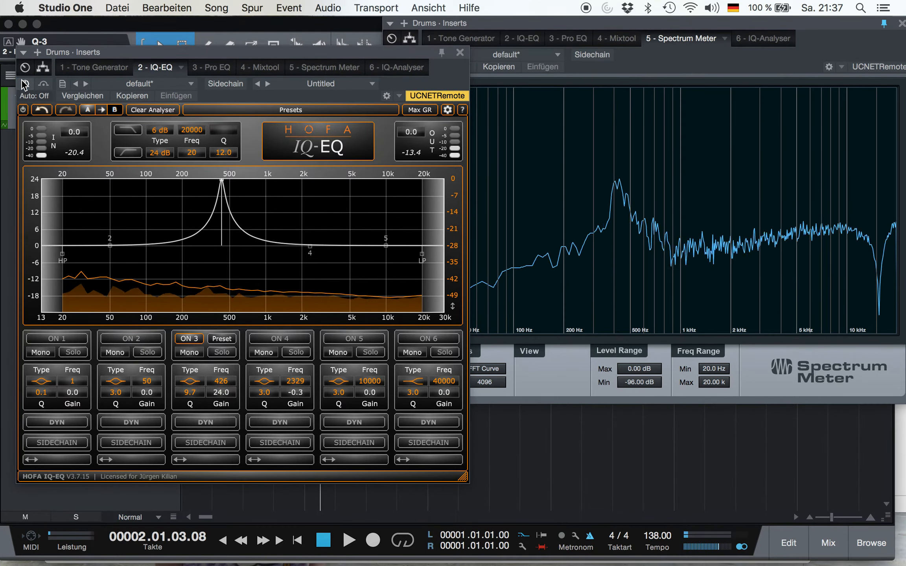
left_click(232, 68)
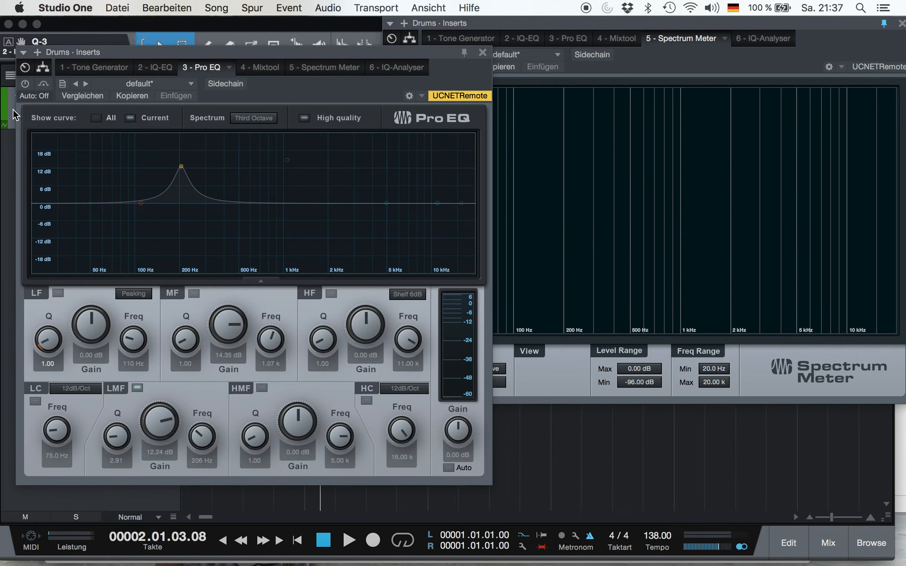
left_click(23, 83)
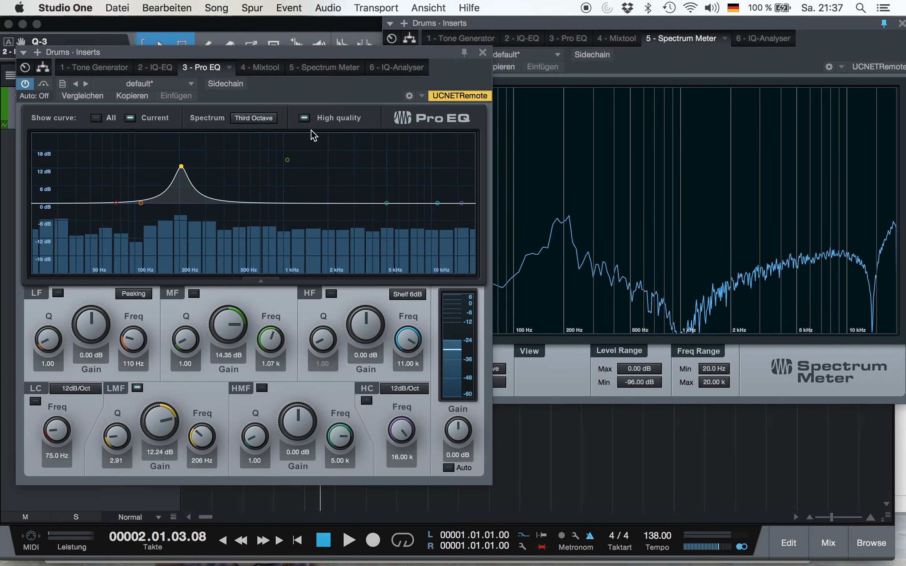
- Turn off the Pro EQ's High quality mode and raise the LMF frequency to about 1.16 kHz
left_click(304, 118)
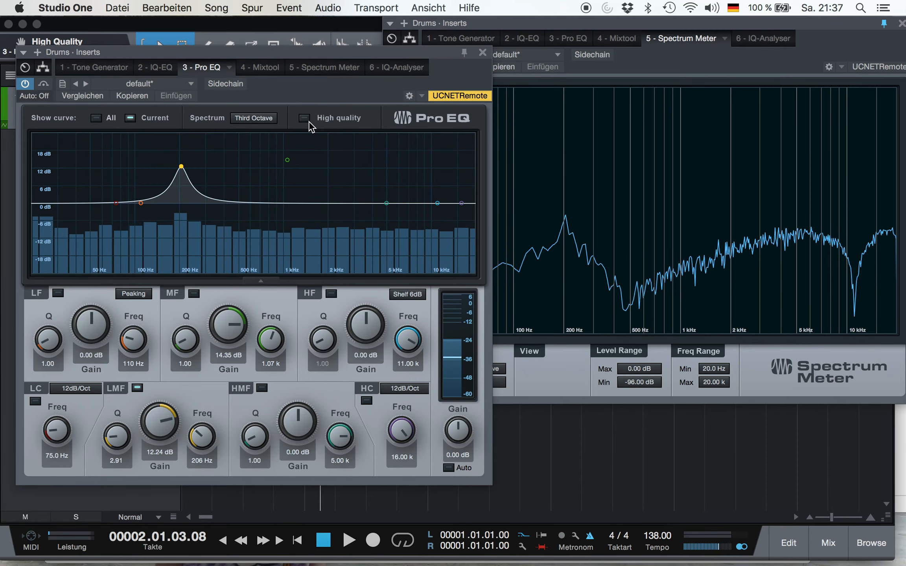
mouse_move(289, 53)
left_mouse_down()
mouse_move(297, 101)
mouse_move(224, 48)
mouse_move(312, 59)
mouse_move(284, 59)
left_mouse_up()
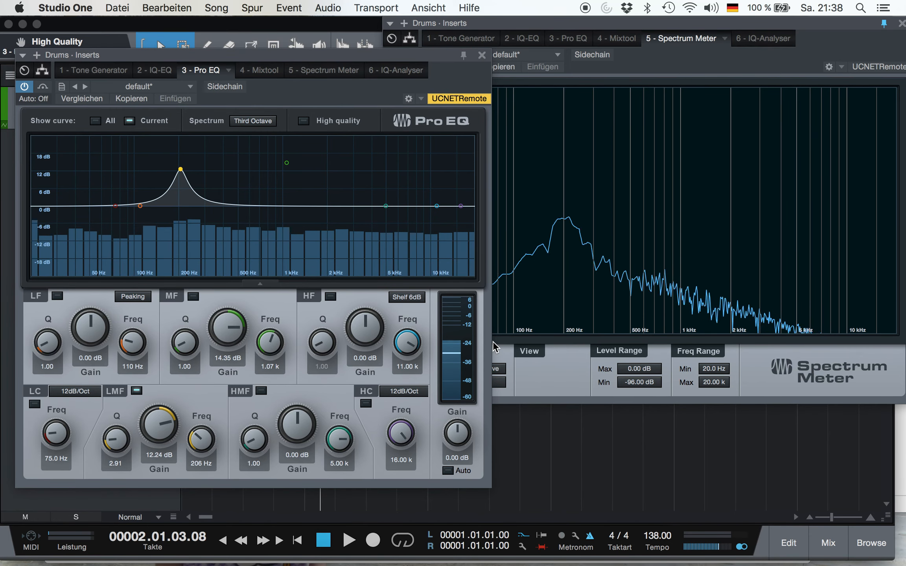
left_click_drag(449, 57, 409, 53)
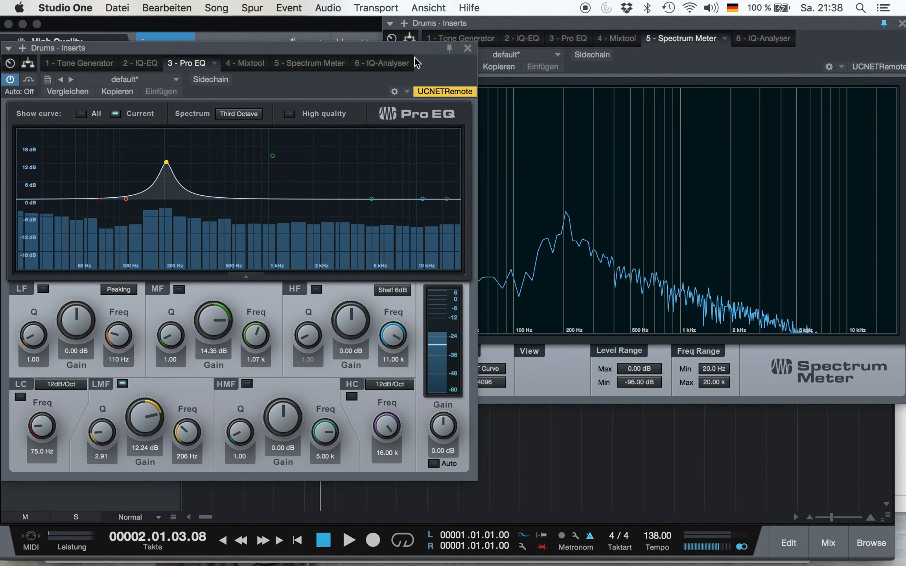
left_click_drag(186, 432, 186, 392)
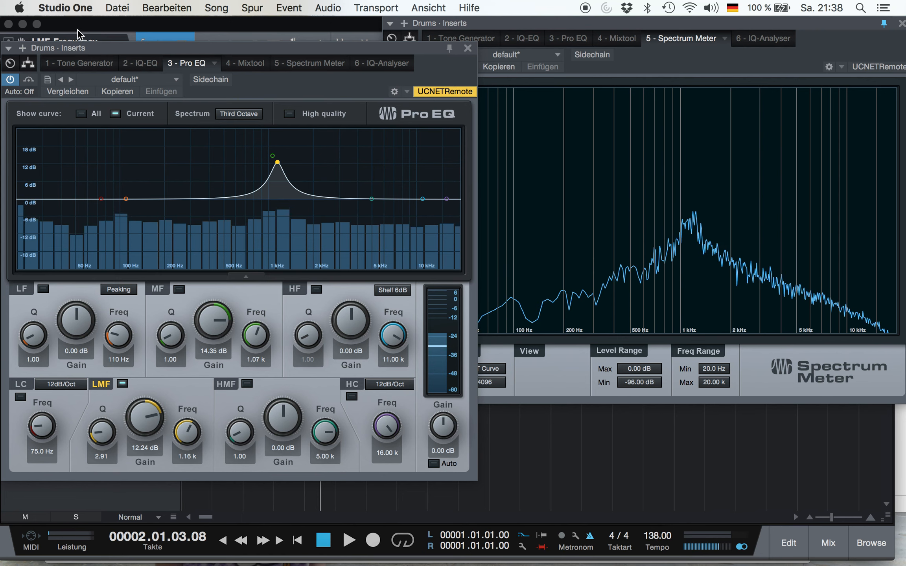